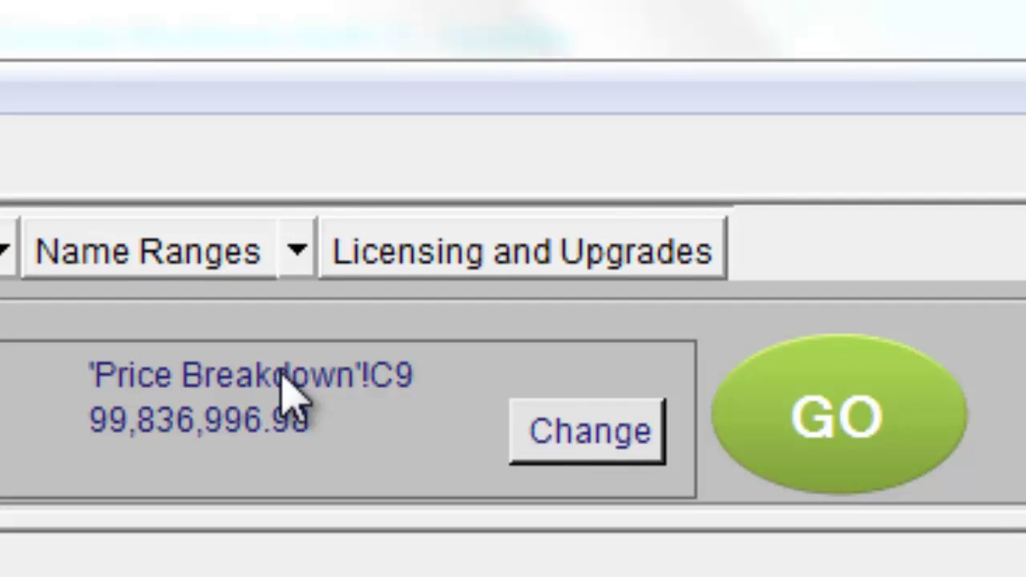
Run the sensitivity analysis with 'Price Breakdown'!C9 as the output cell
click(855, 411)
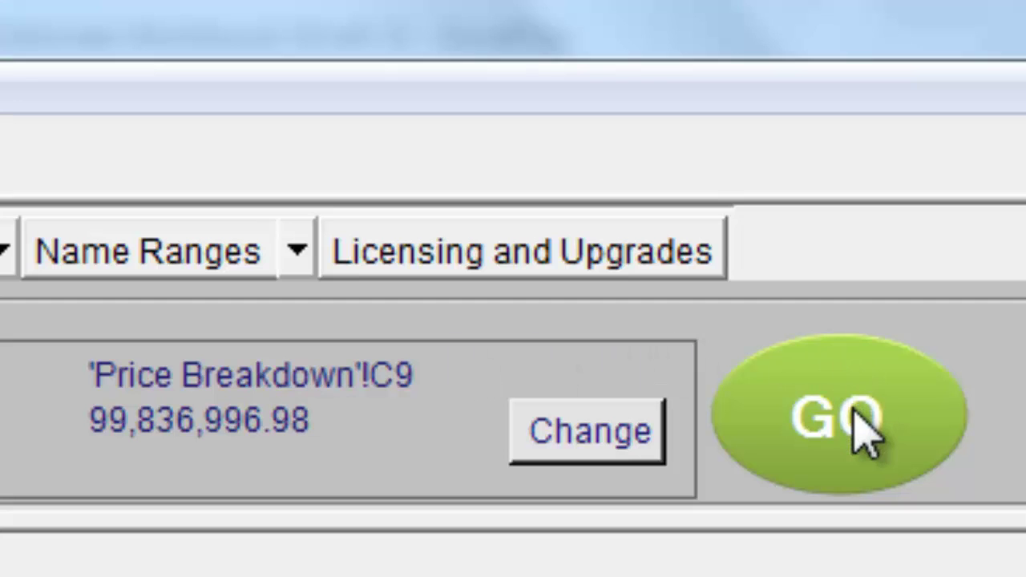
click(862, 429)
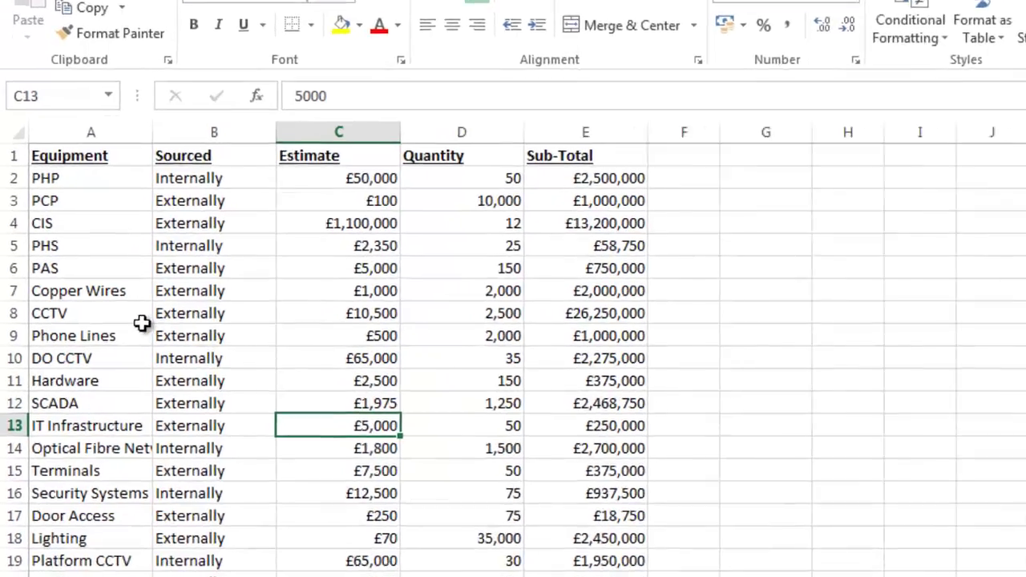
Examine the CCTV row, A8:E8, on the System Equipment sheet in Excel
drag(125, 316, 589, 310)
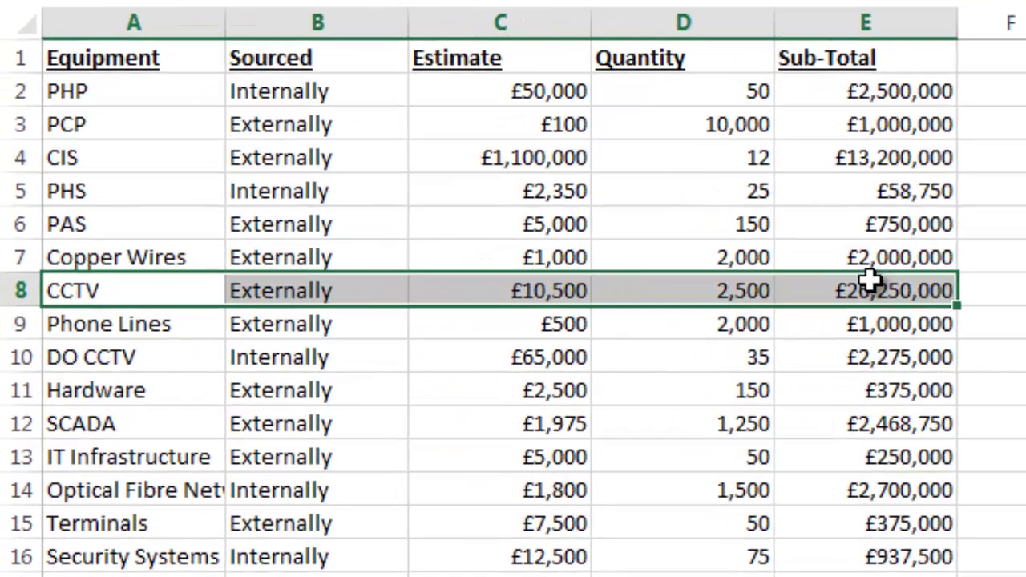
click(702, 315)
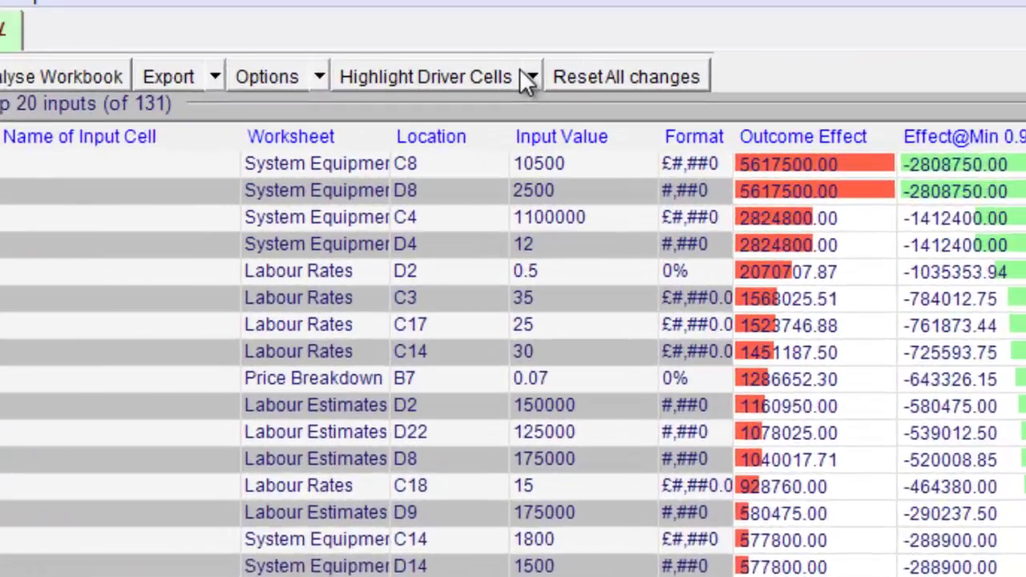
Switch to riskHive Analyser and highlight the workbook's driver cells using the four rules listed in the Driver Heatmap
click(527, 74)
click(399, 182)
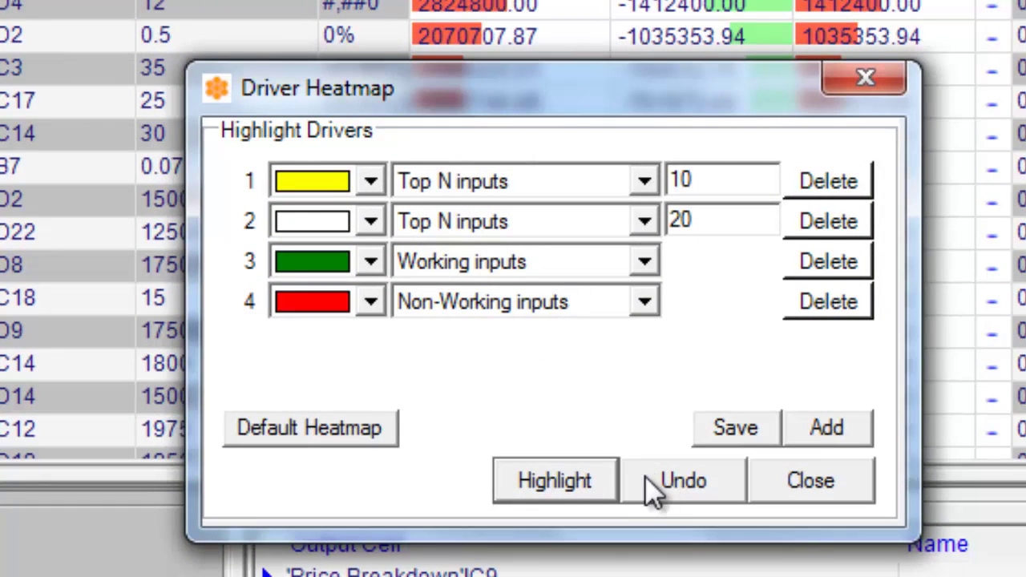
click(576, 480)
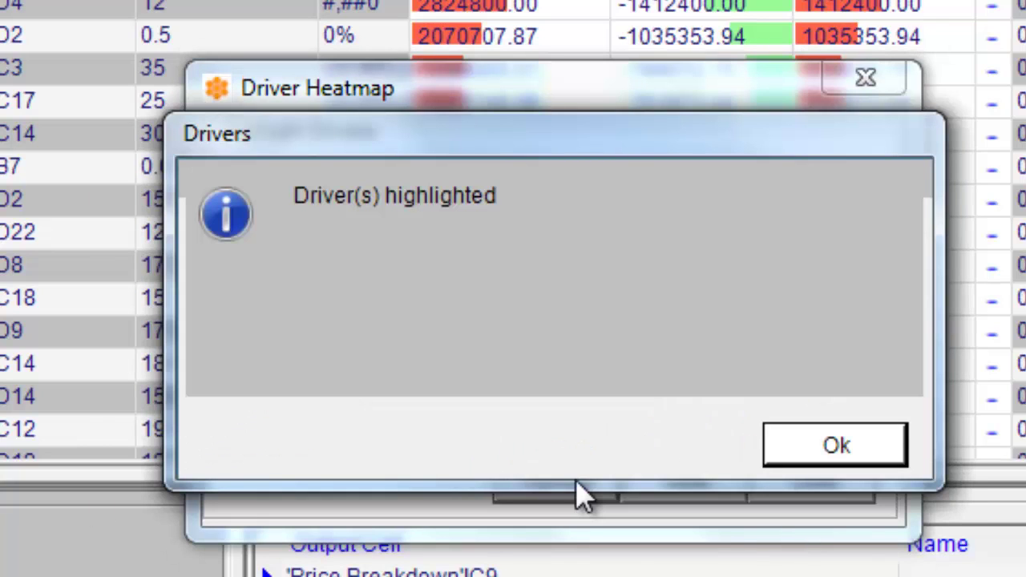
click(790, 458)
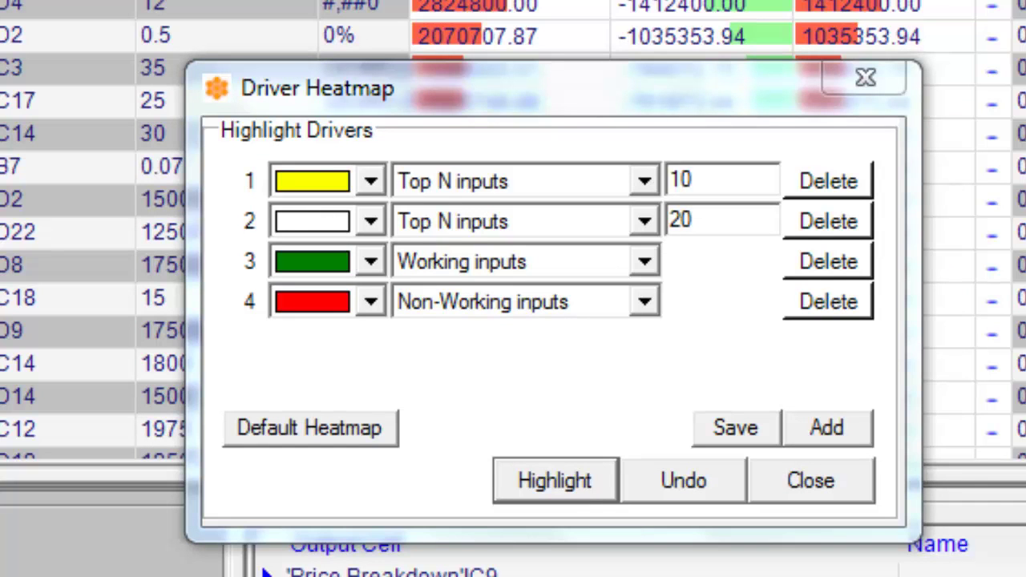
click(802, 485)
click(671, 449)
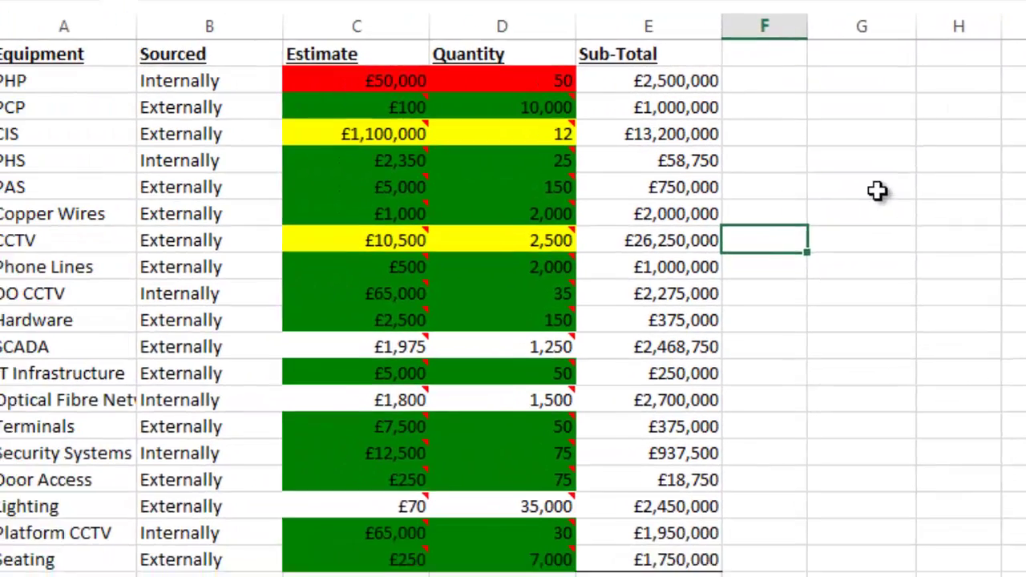
Inspect the driver comment on the red PHP quantity cell, D2, in the System Equipment sheet
click(878, 190)
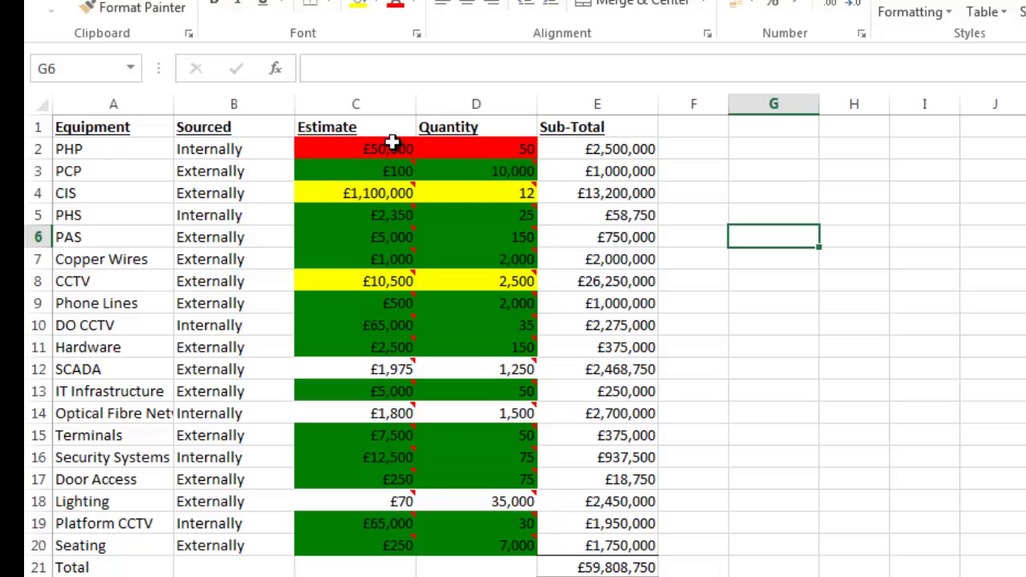
drag(392, 143, 447, 149)
click(447, 149)
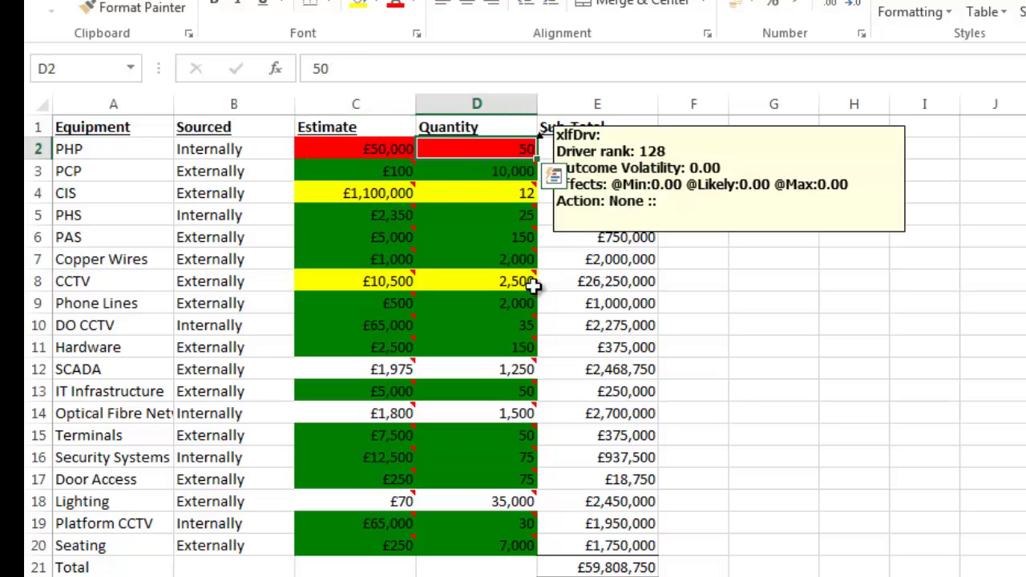
Correct the Sub-Total sum in E21 to =SUM(E2:E20) so that it includes the PHP row
click(593, 567)
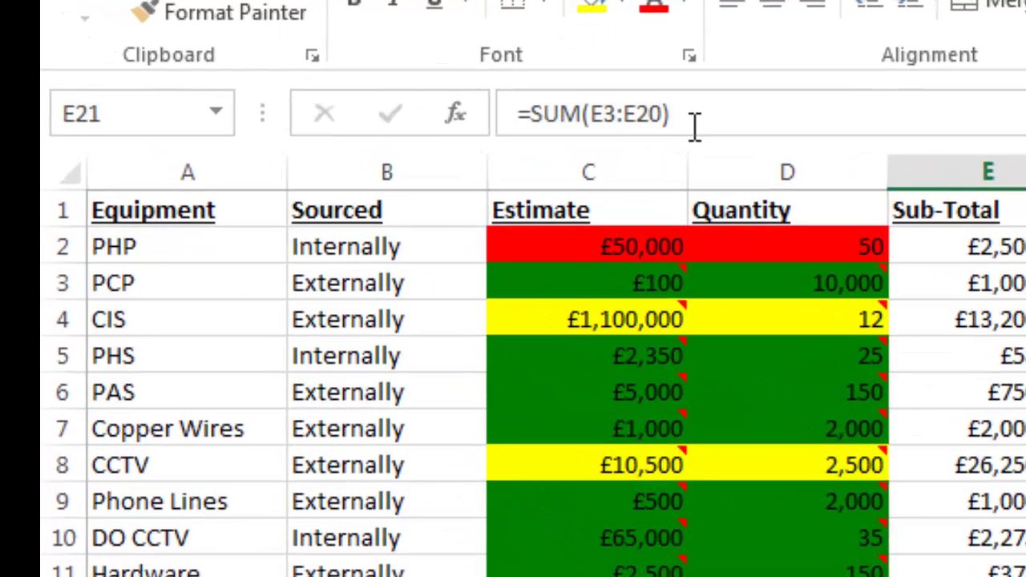
click(420, 75)
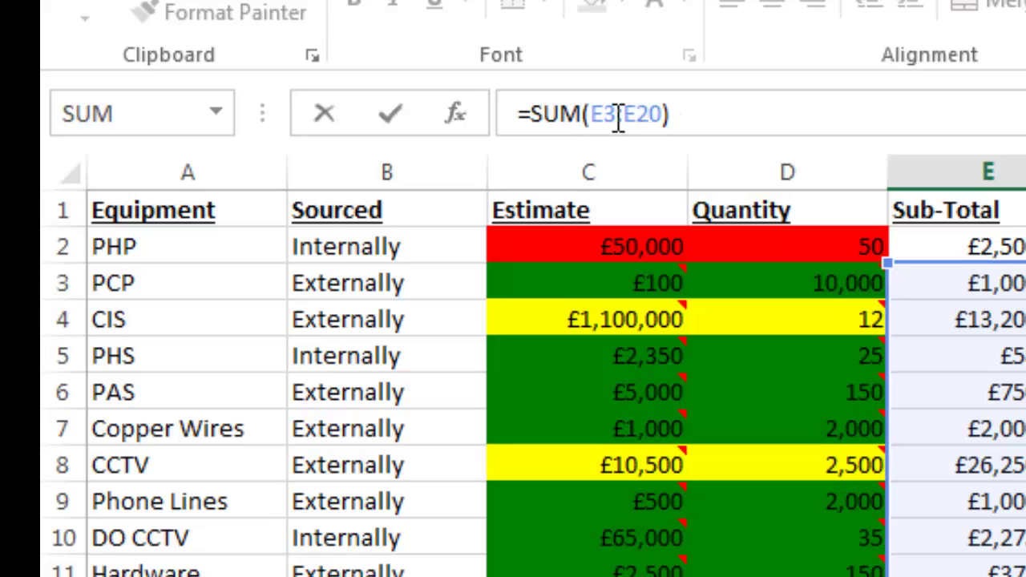
click(619, 114)
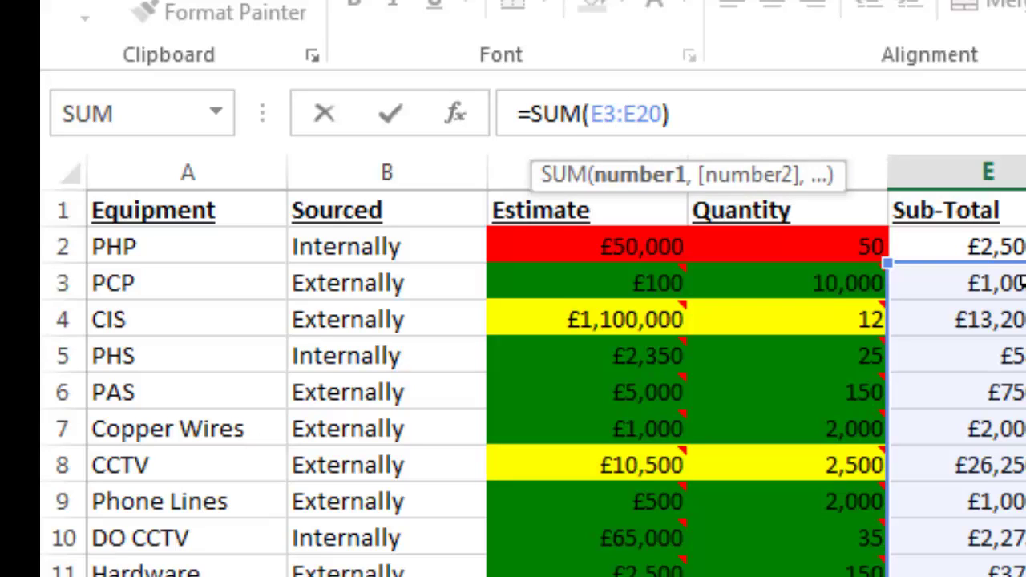
key(BackSpace)
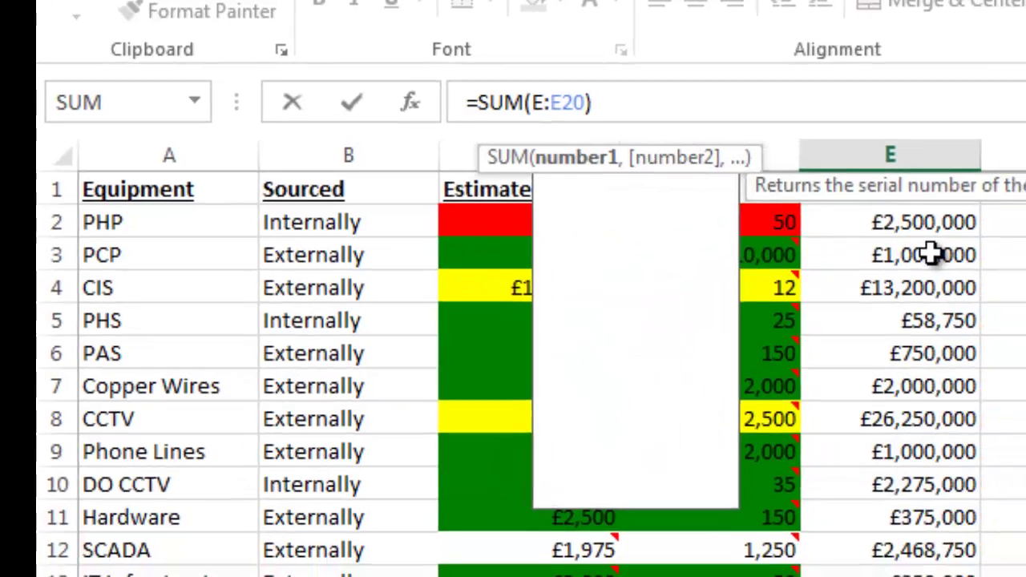
text(2)
key(Return)
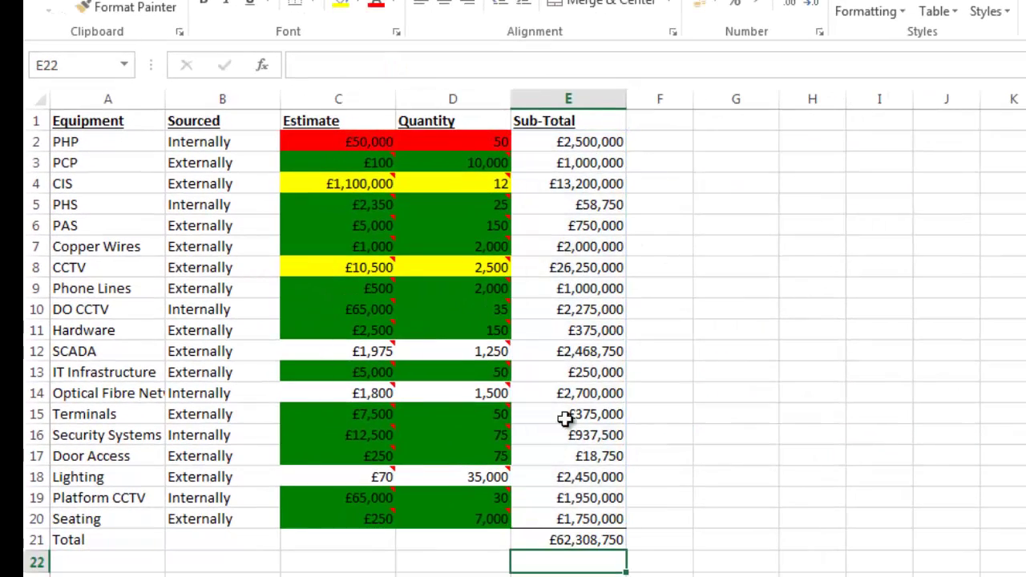
Check the Grand Total on the Price Breakdown sheet
click(283, 576)
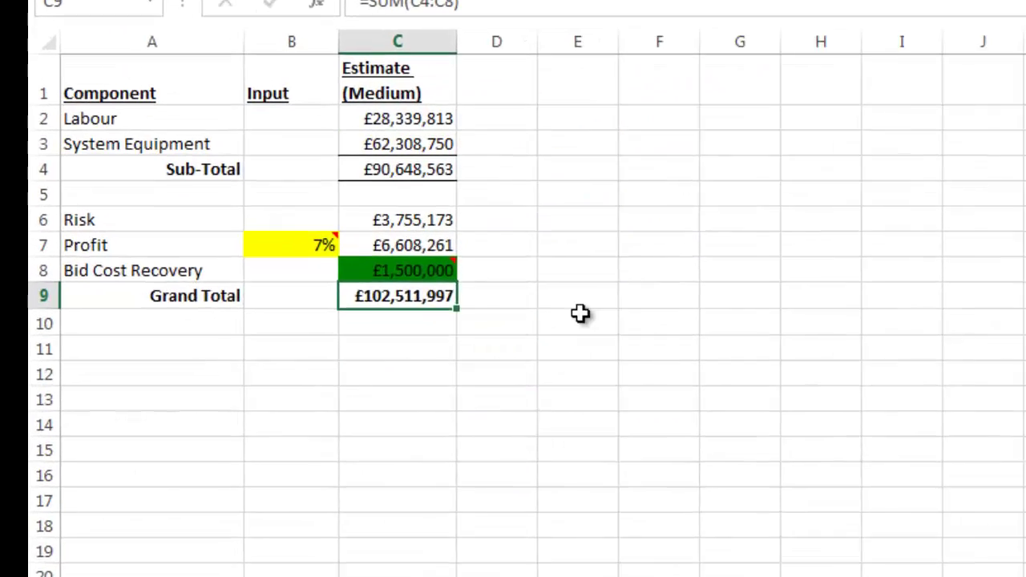
key(Right)
key(Right)
key(Up)
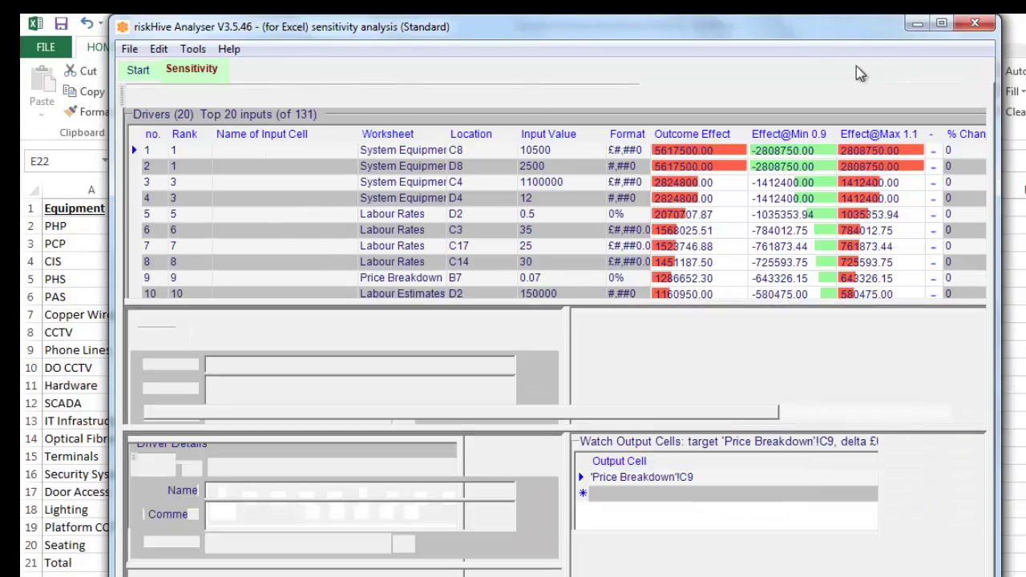
In riskHive Analyser, reduce the System Equipment C8 driver in 1% steps until it reaches £9,450, and select that cell in the workbook
drag(804, 40, 1025, 56)
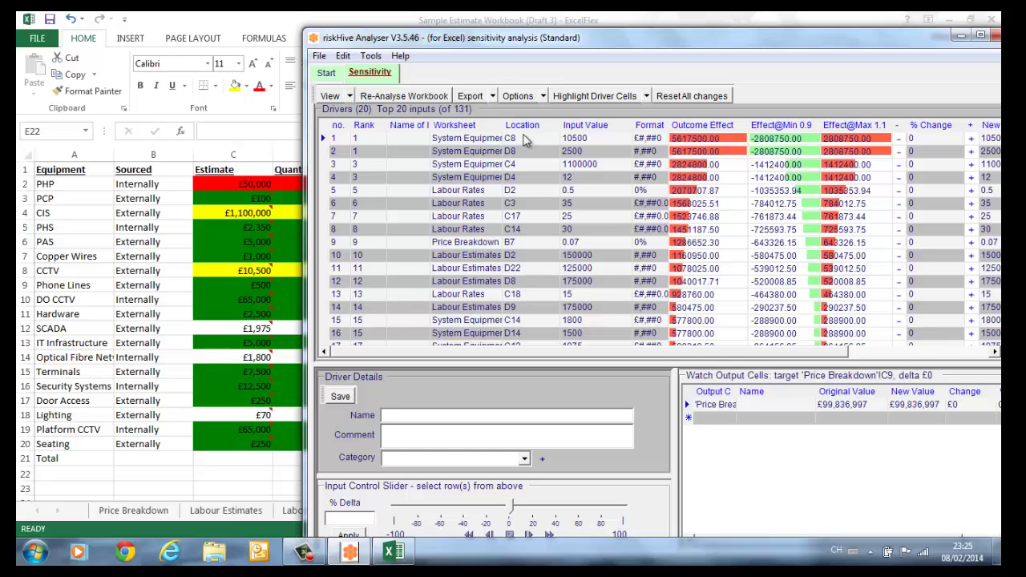
click(899, 141)
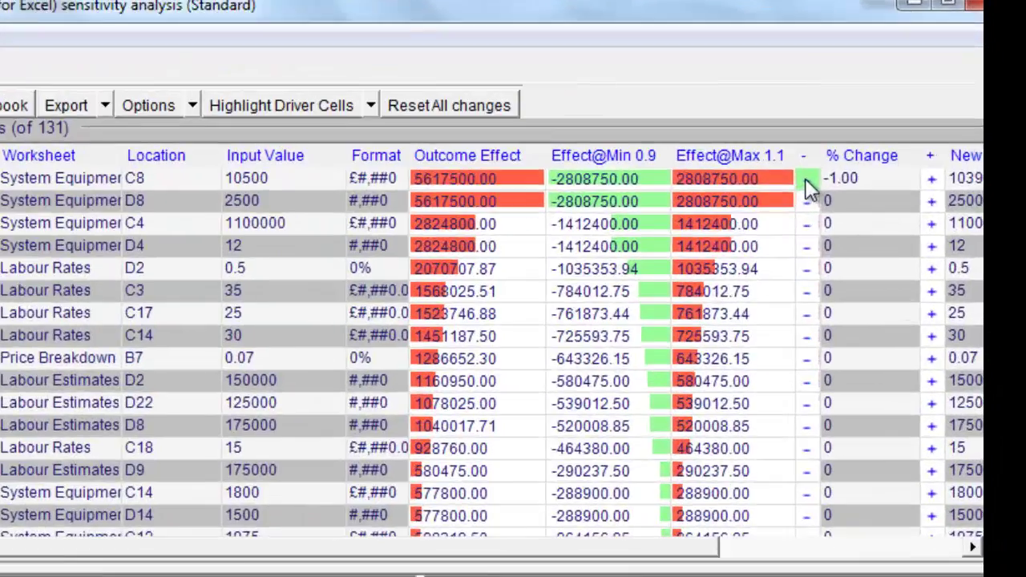
click(899, 141)
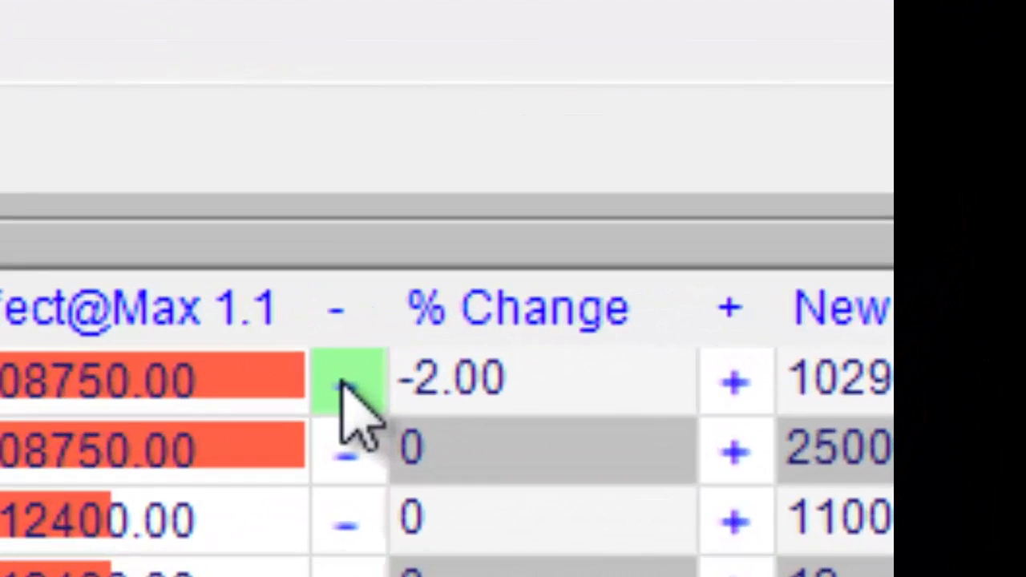
click(349, 390)
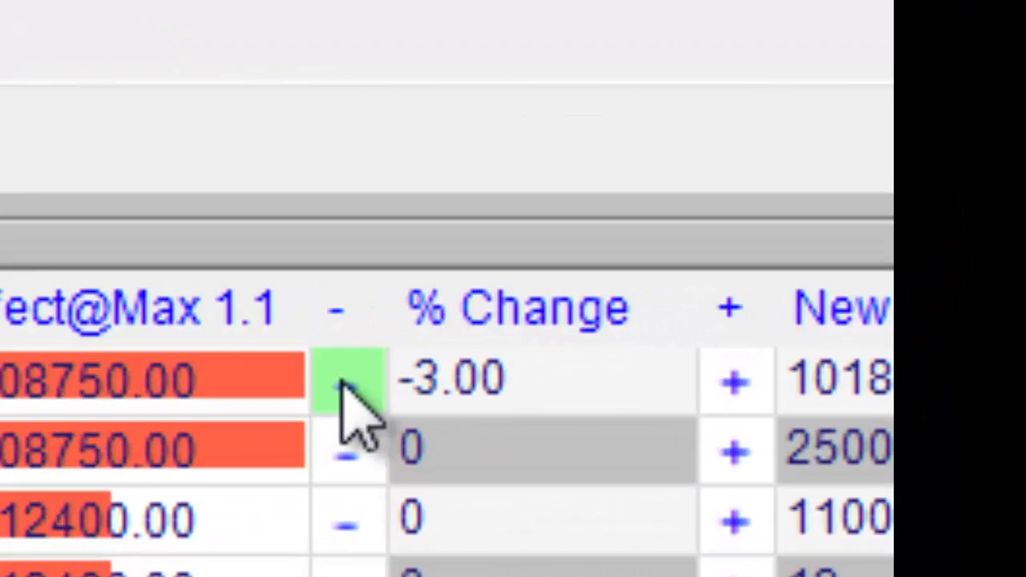
click(350, 390)
click(347, 388)
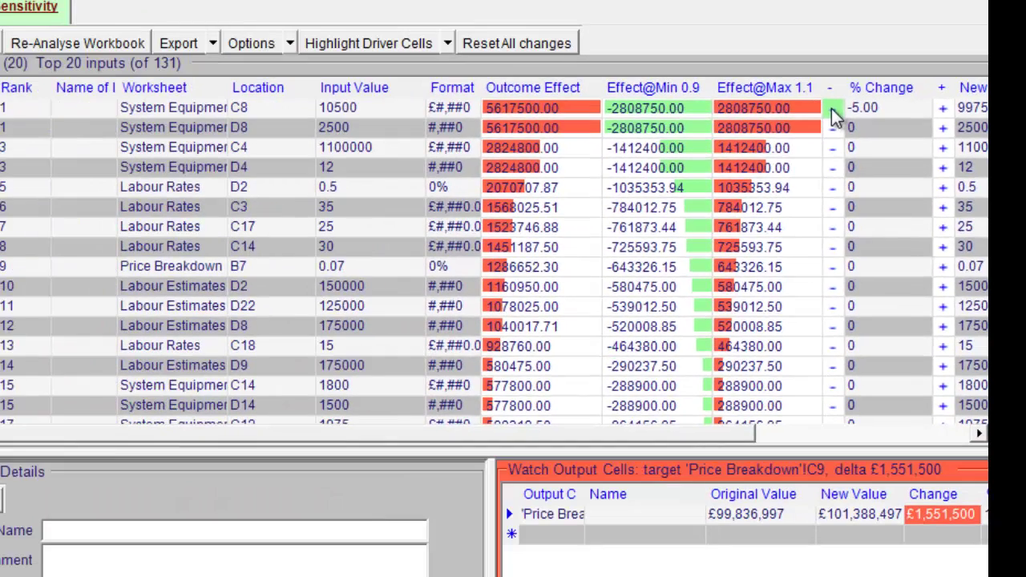
click(347, 387)
click(834, 117)
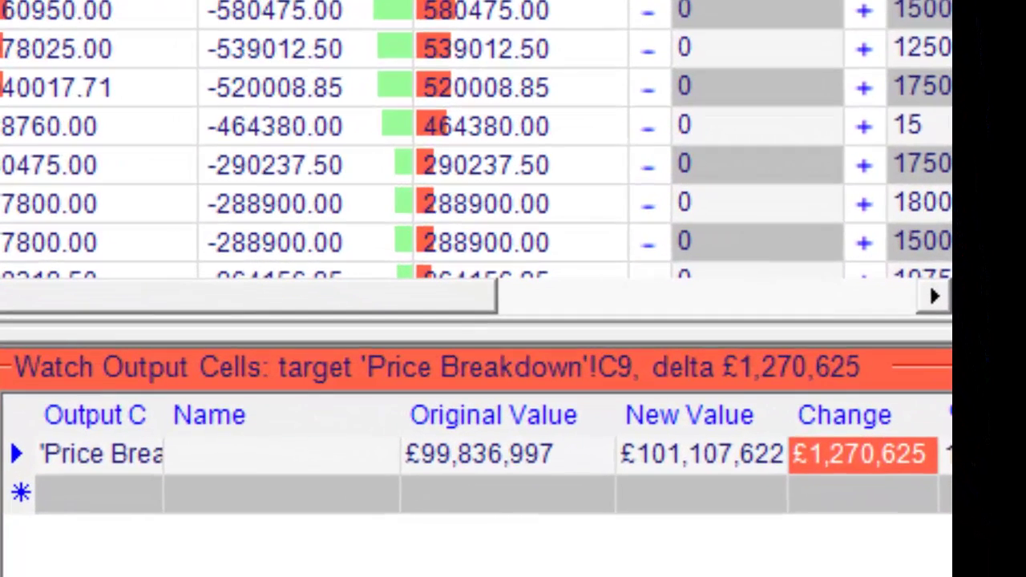
click(834, 116)
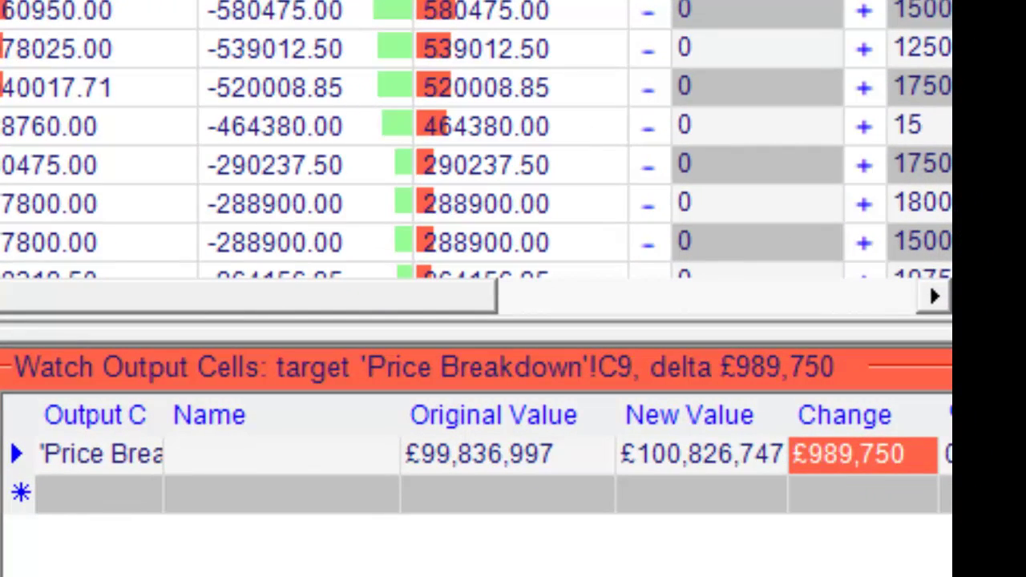
click(648, 2)
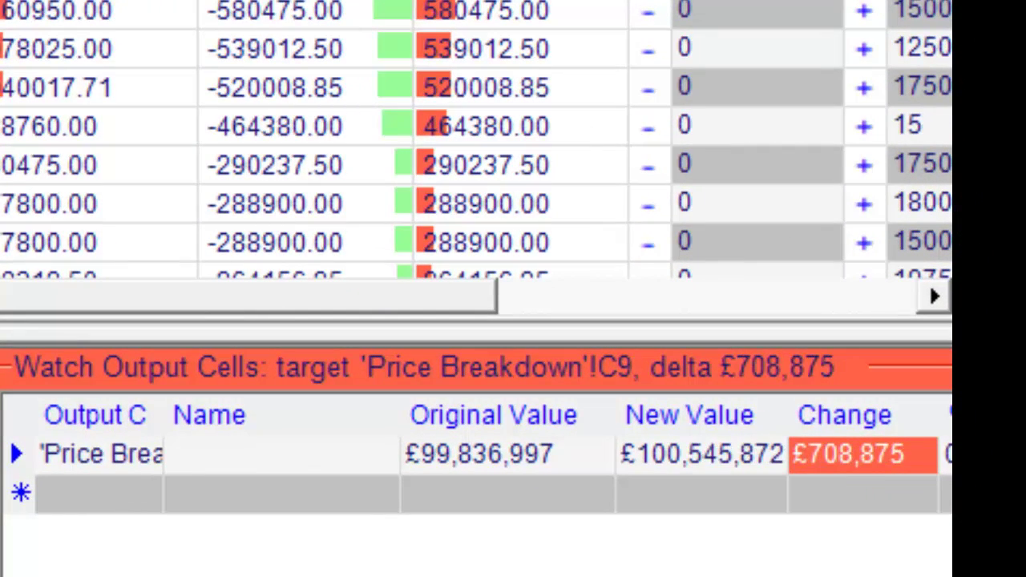
click(648, 1)
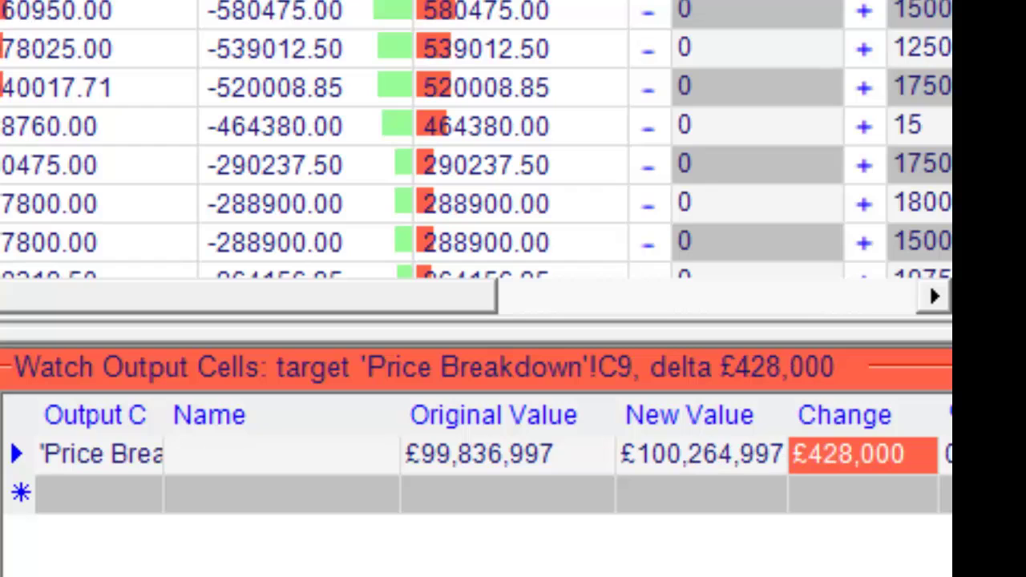
click(647, 2)
click(648, 2)
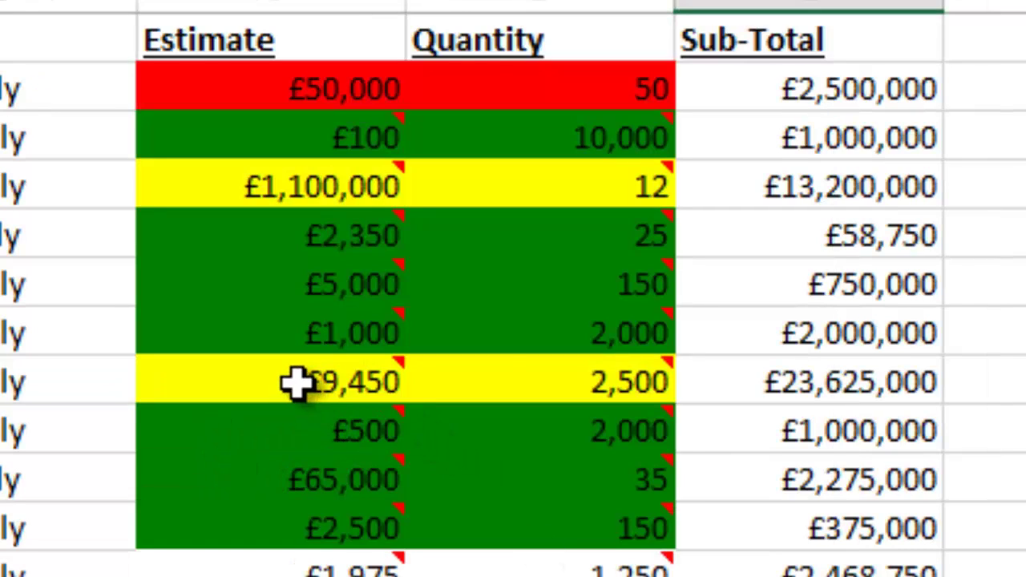
click(293, 383)
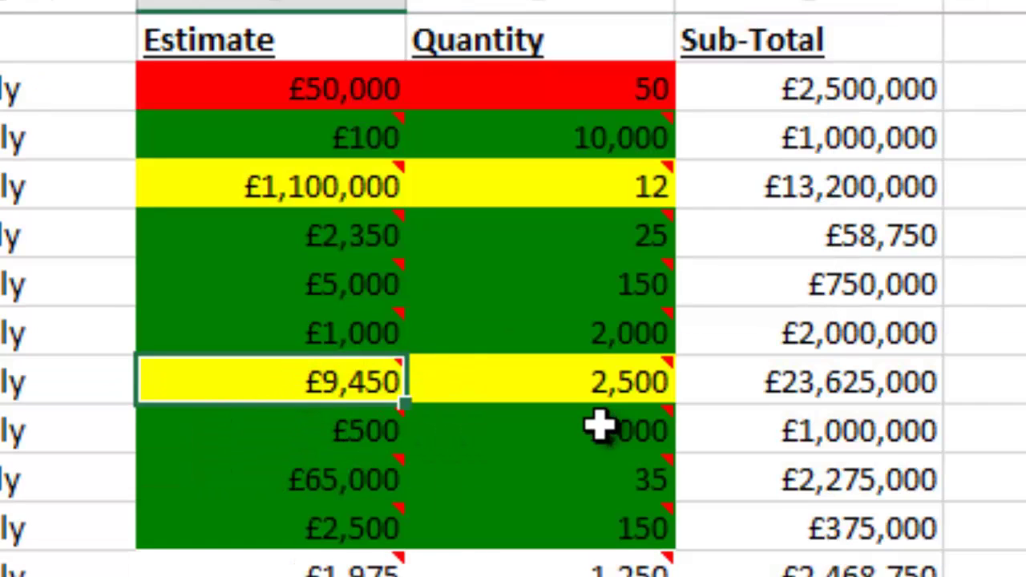